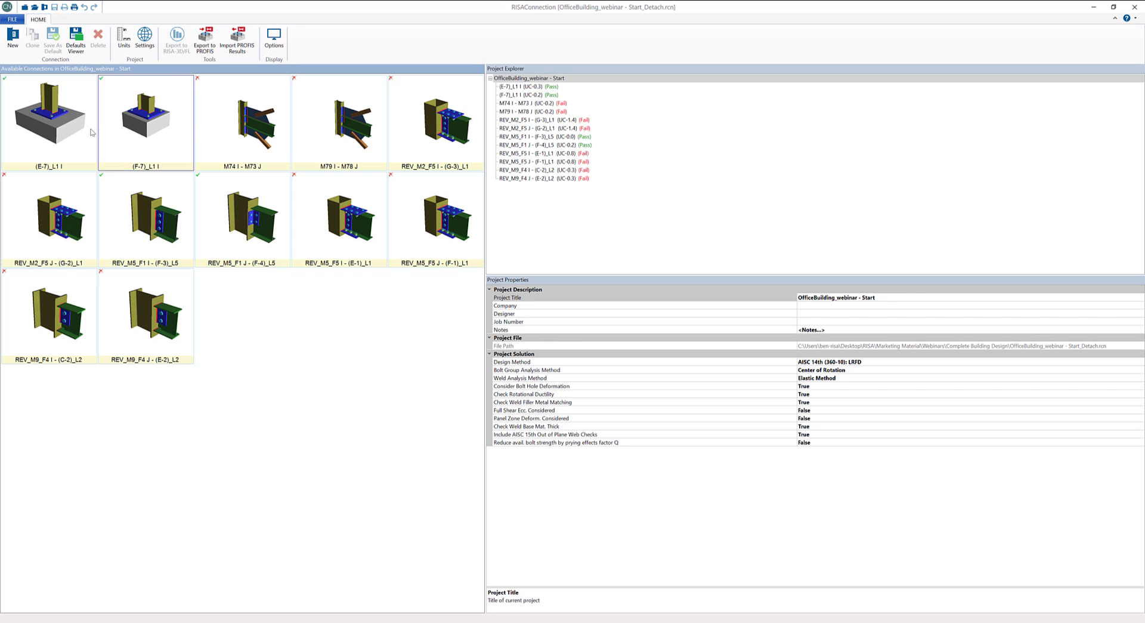
- Create a Girder/Beam Clip Angle (One Side) Shear Connection in the current project with the Double Angle type and WF beam section
click(13, 52)
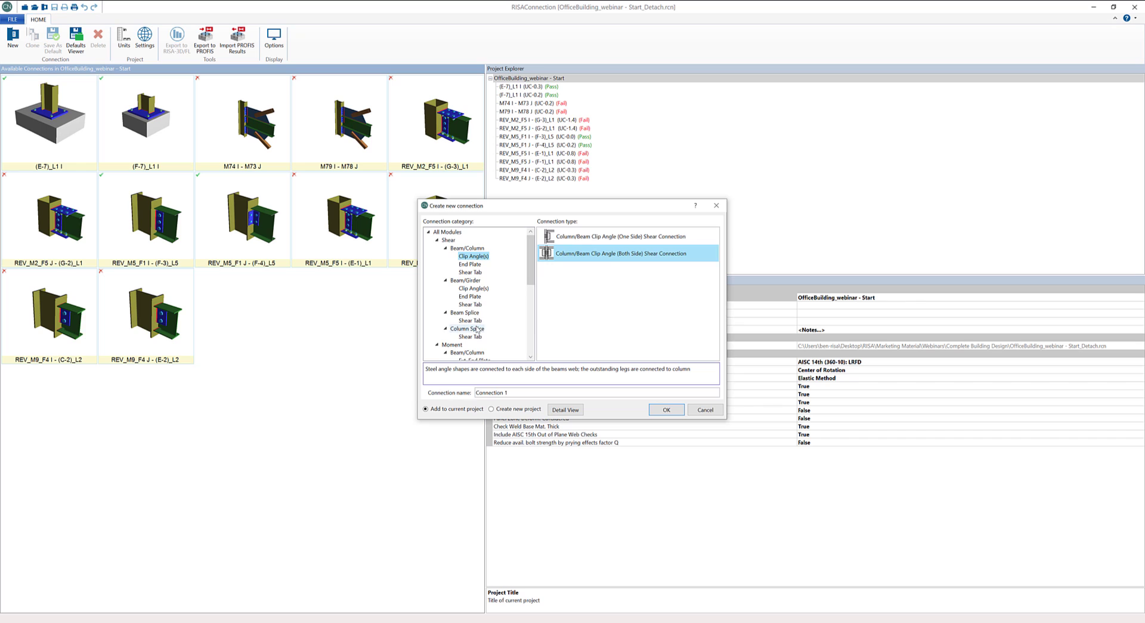
click(477, 289)
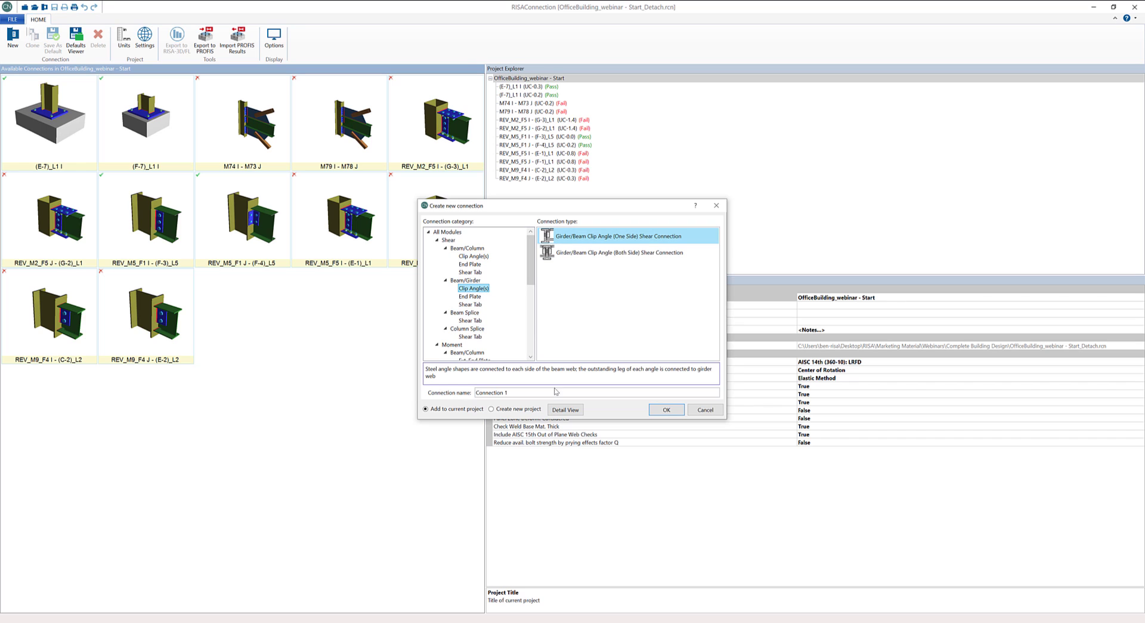
click(562, 414)
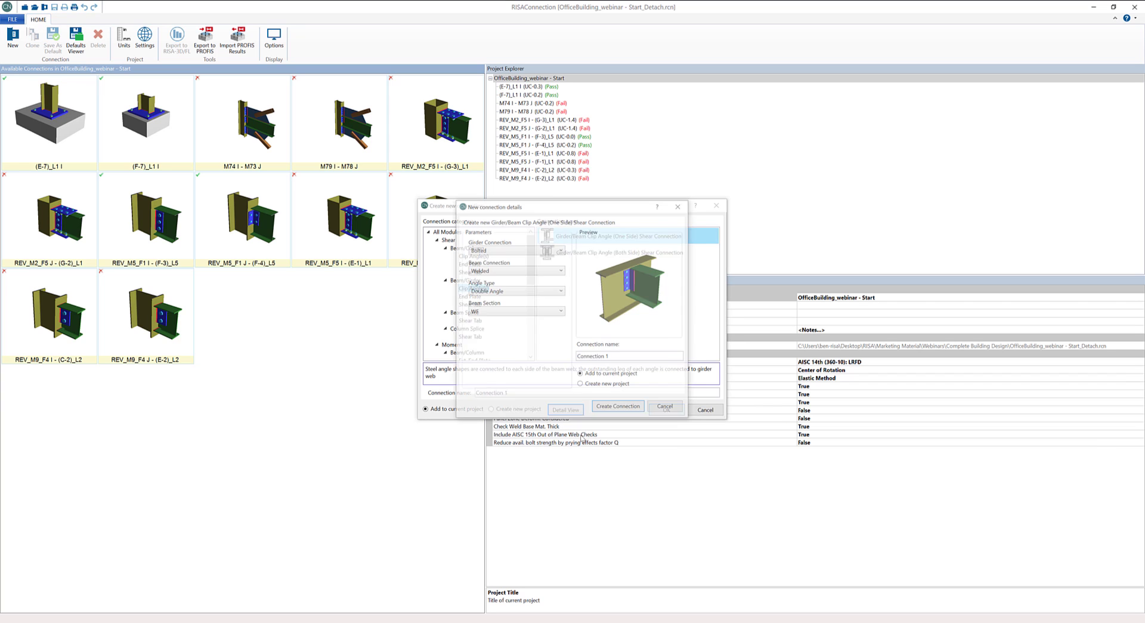
drag(562, 203, 742, 214)
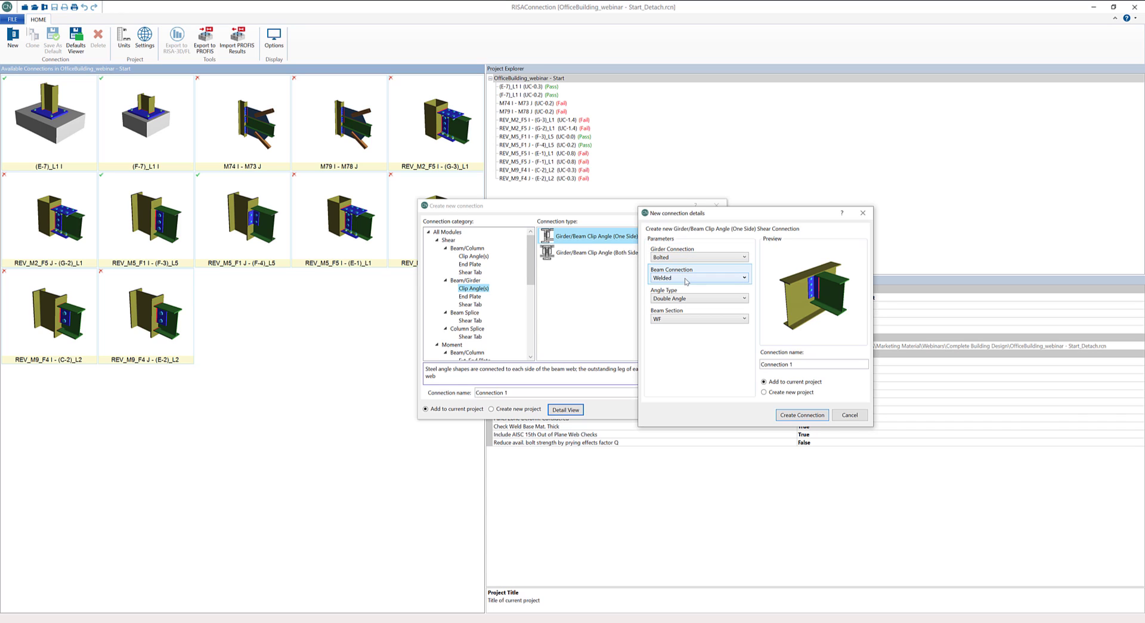
click(683, 299)
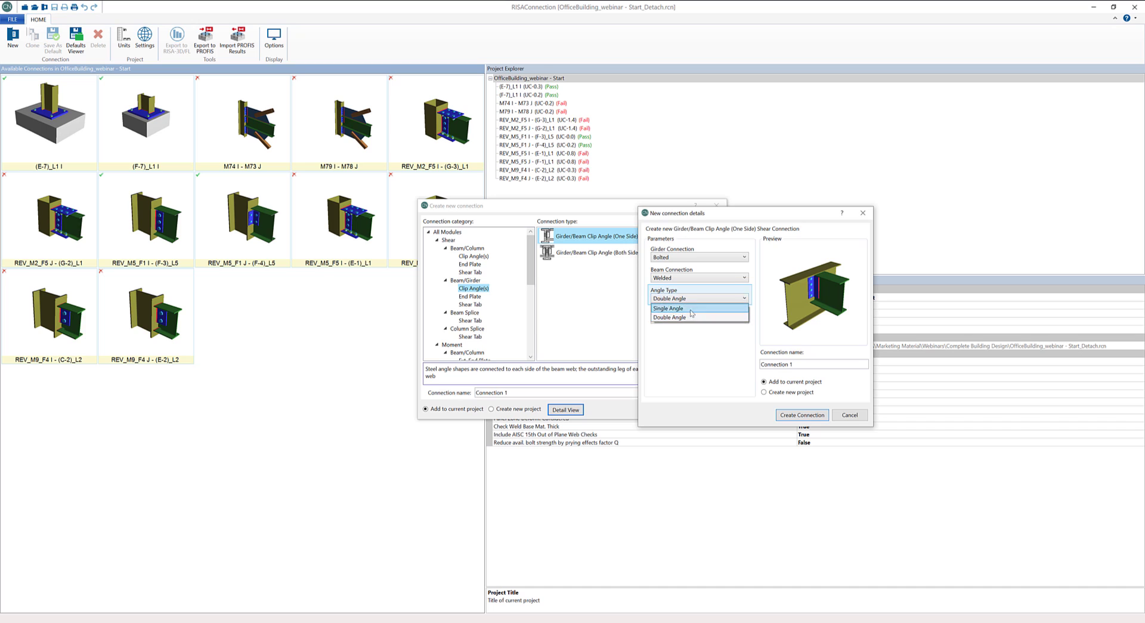
click(697, 316)
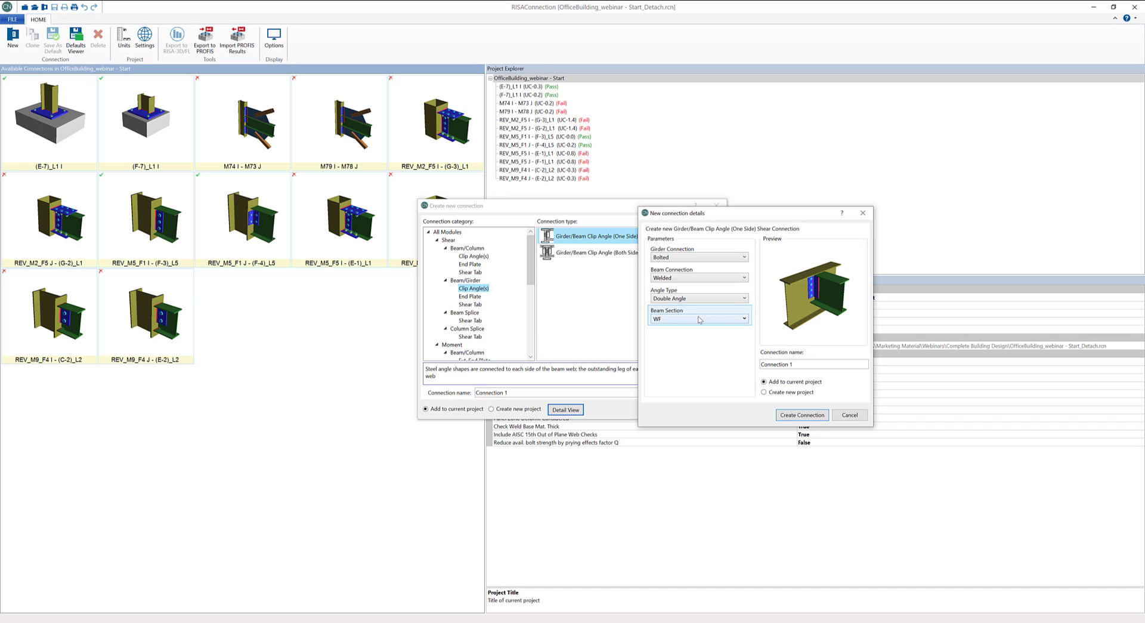
click(699, 320)
click(701, 319)
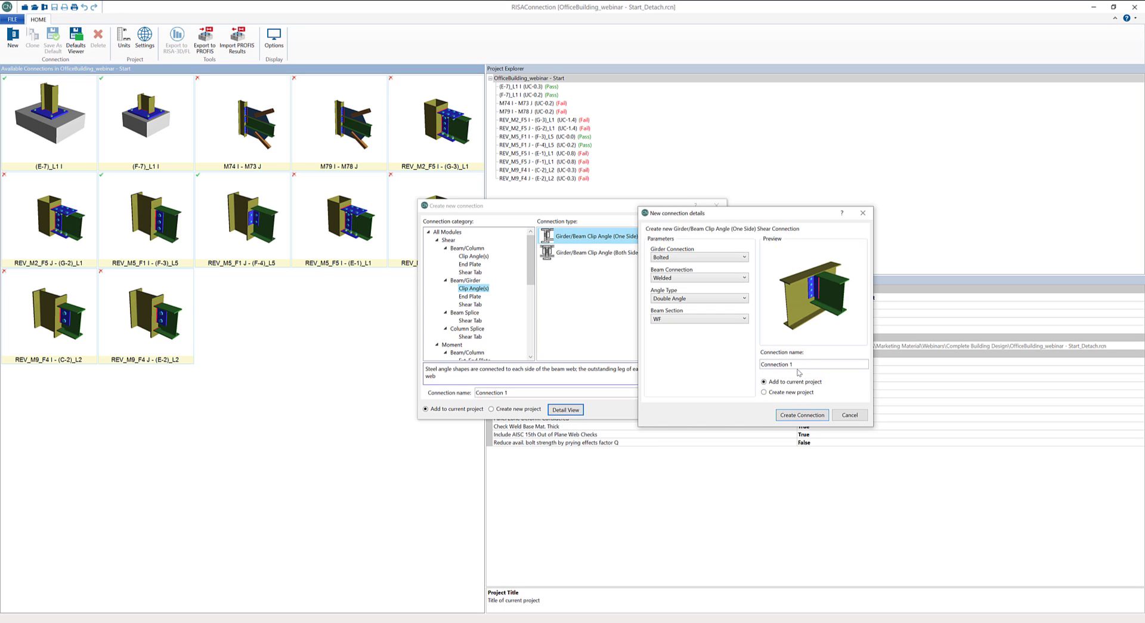
click(810, 415)
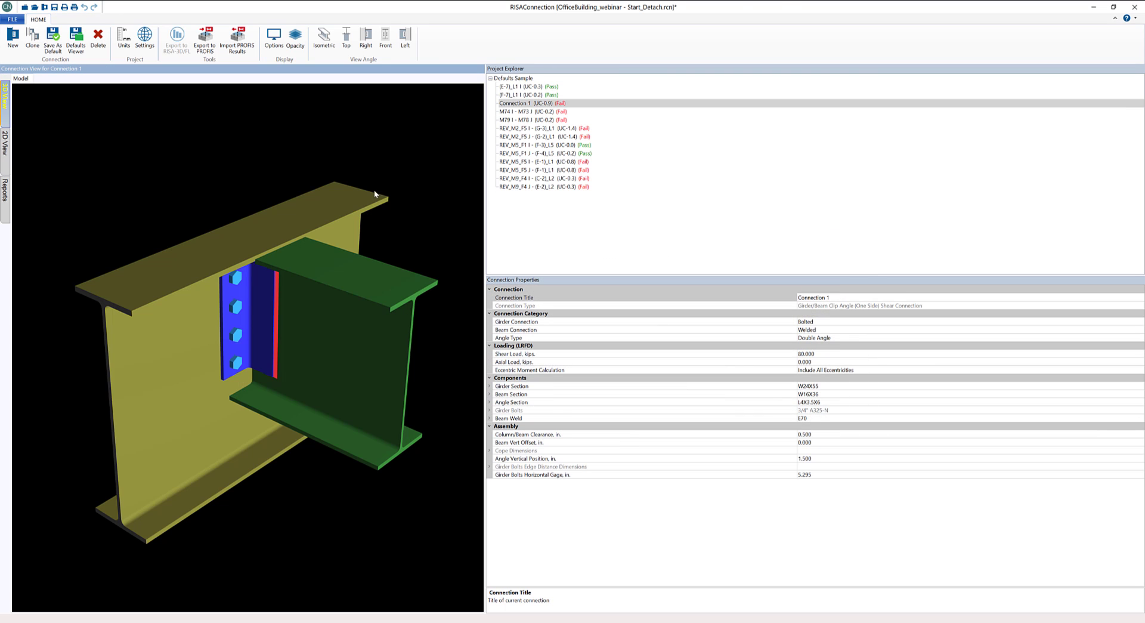
drag(303, 295, 310, 271)
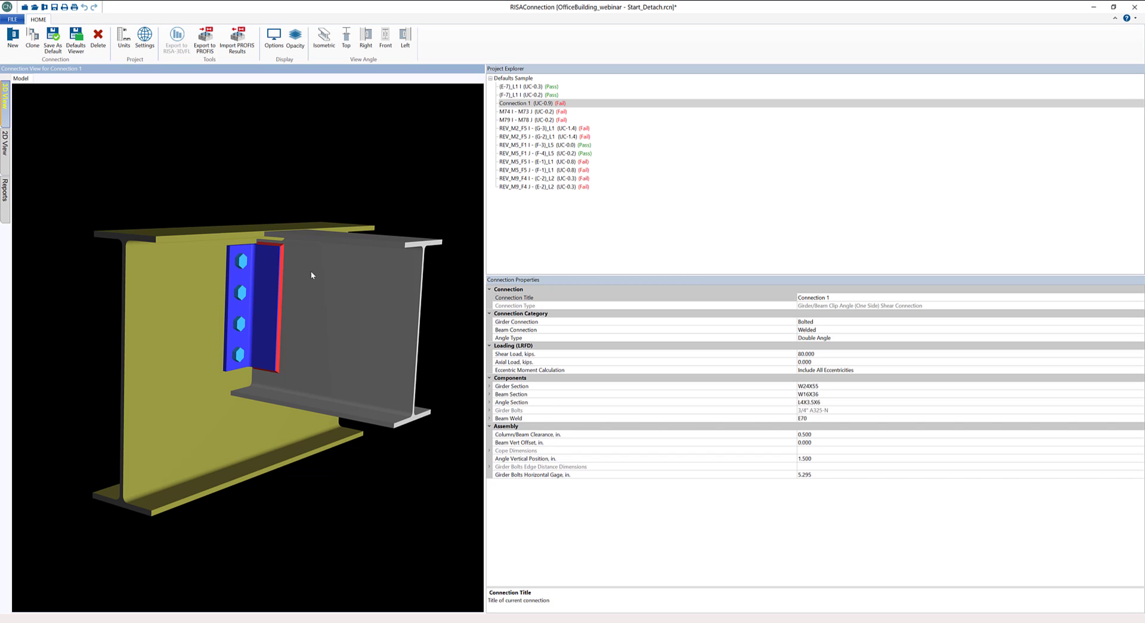
click(310, 273)
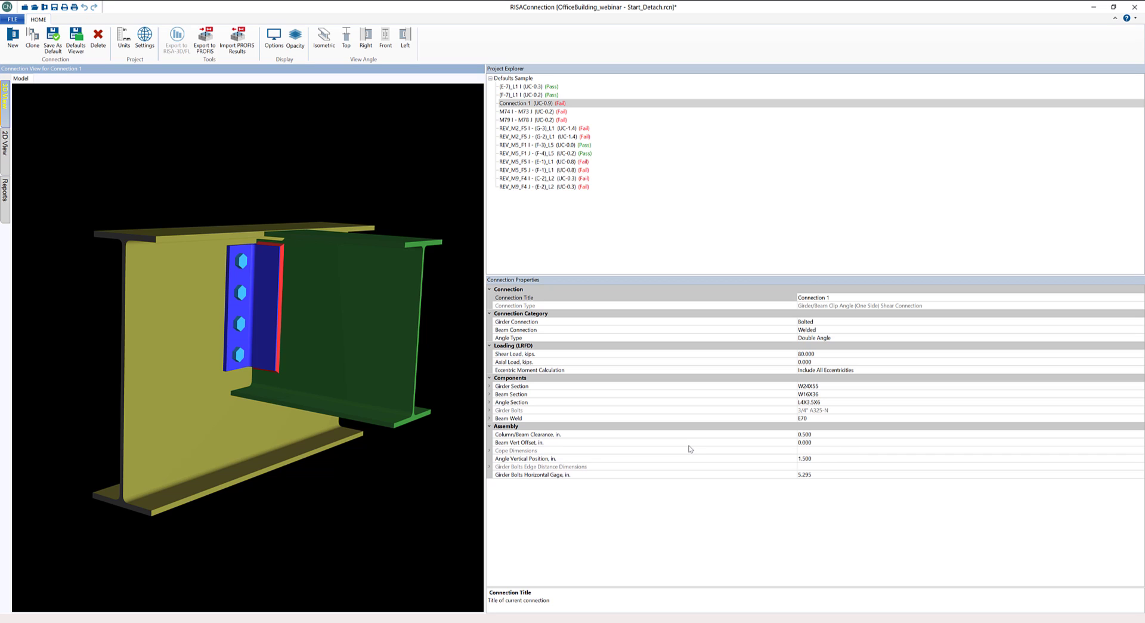
drag(410, 255, 396, 258)
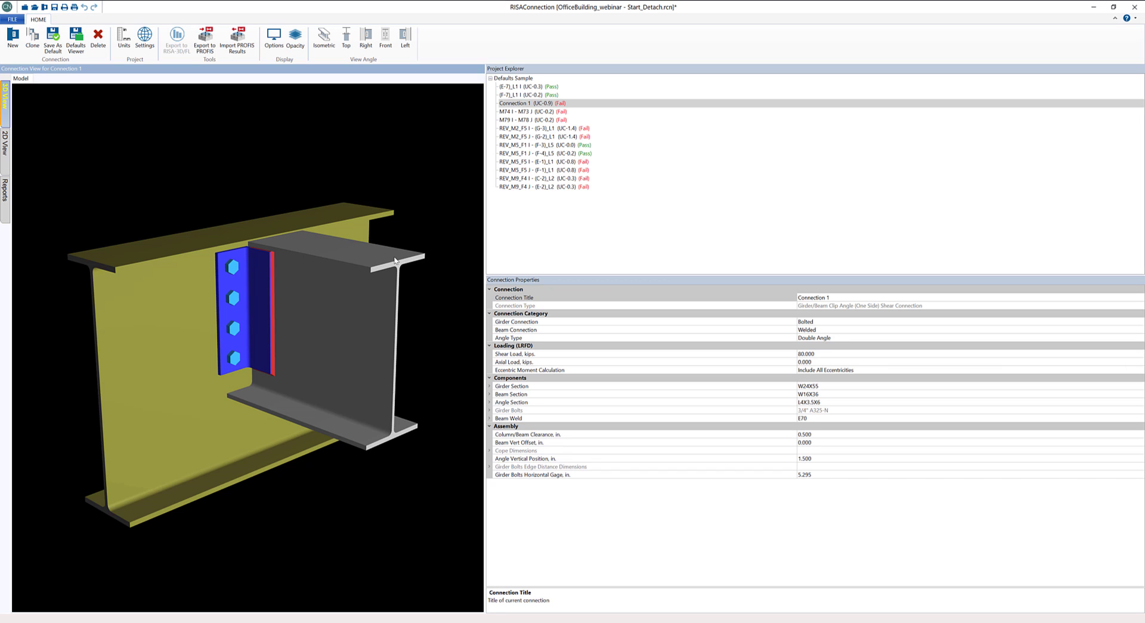
click(395, 260)
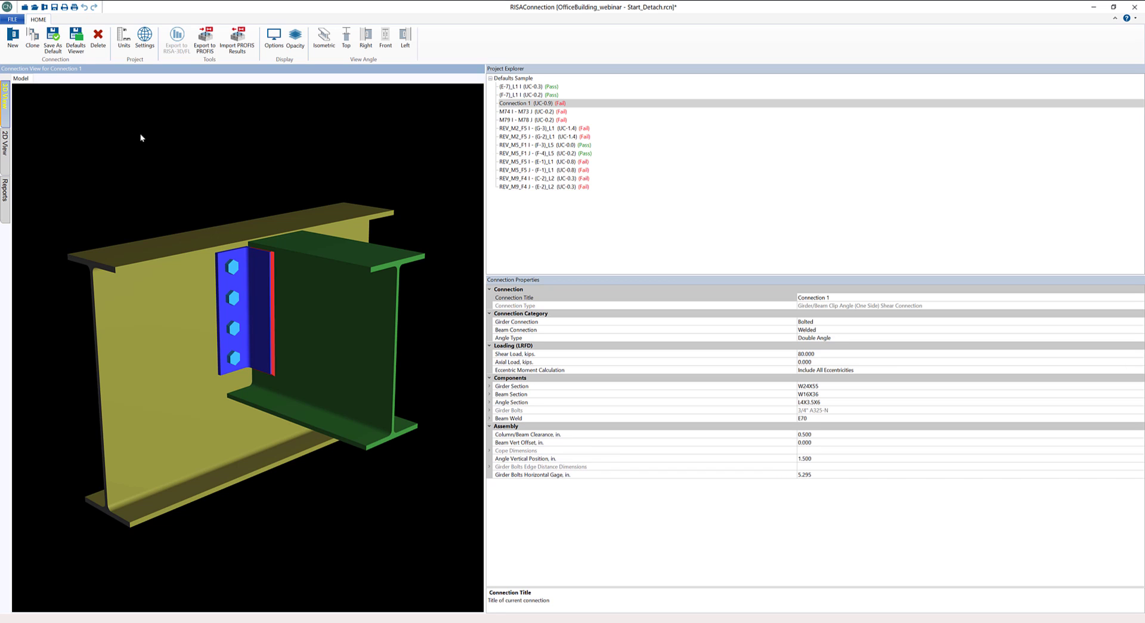
- From the Defaults Viewer, create a Girder/Beam Clip Angle (Both Side) Shear Connection in the current project with left and right beam connections Bolted
click(76, 43)
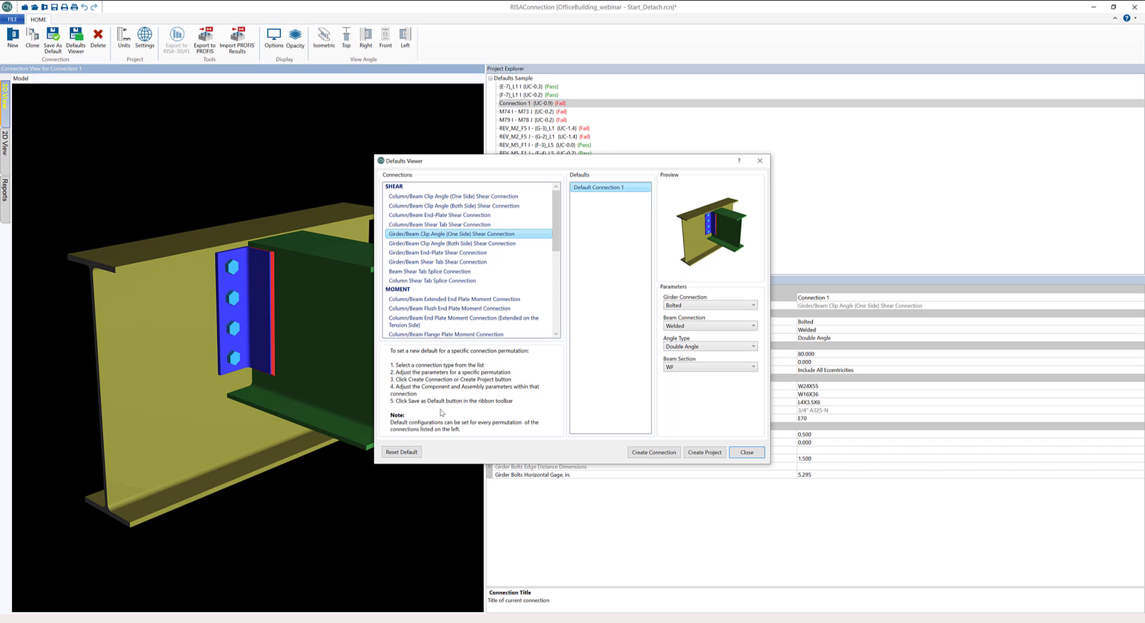
click(467, 244)
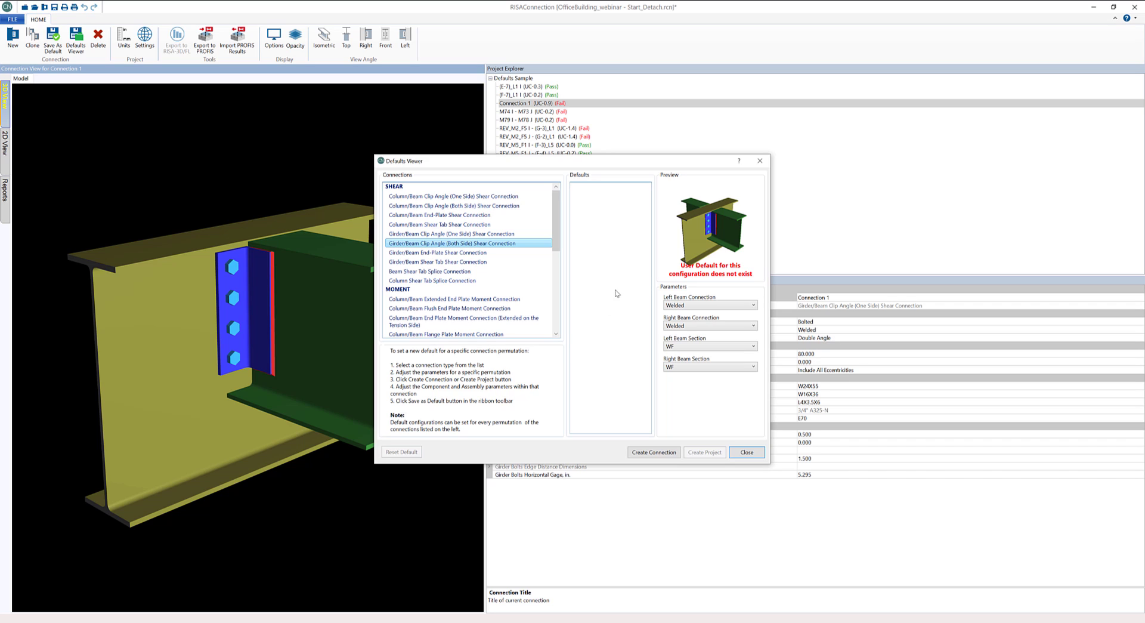
click(694, 306)
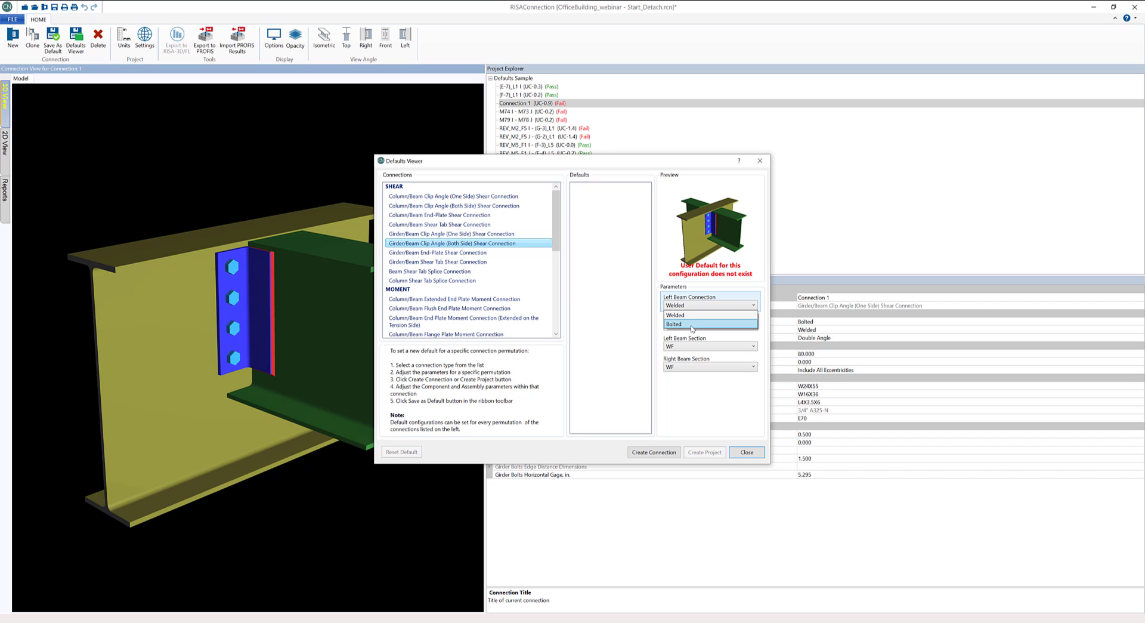
click(692, 324)
click(710, 325)
click(696, 345)
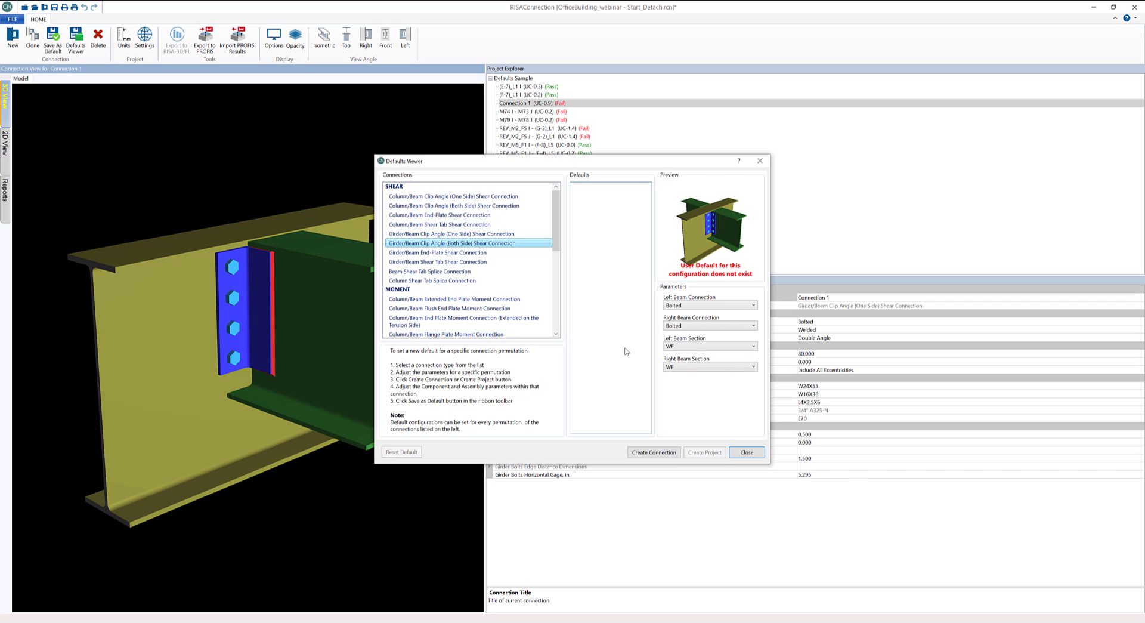
click(652, 456)
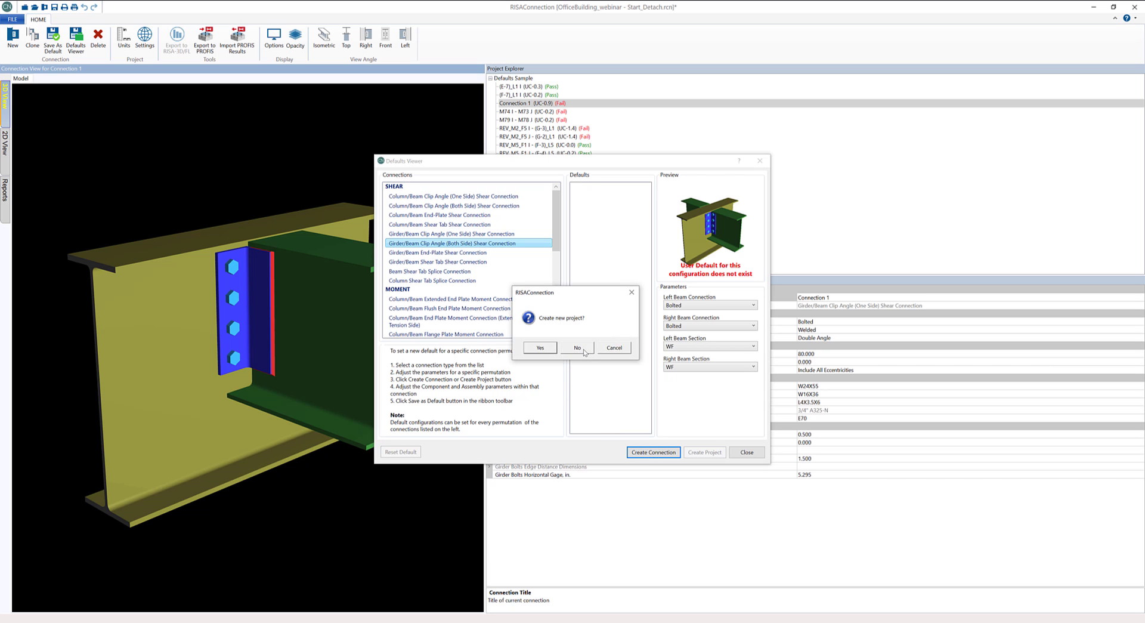
click(571, 351)
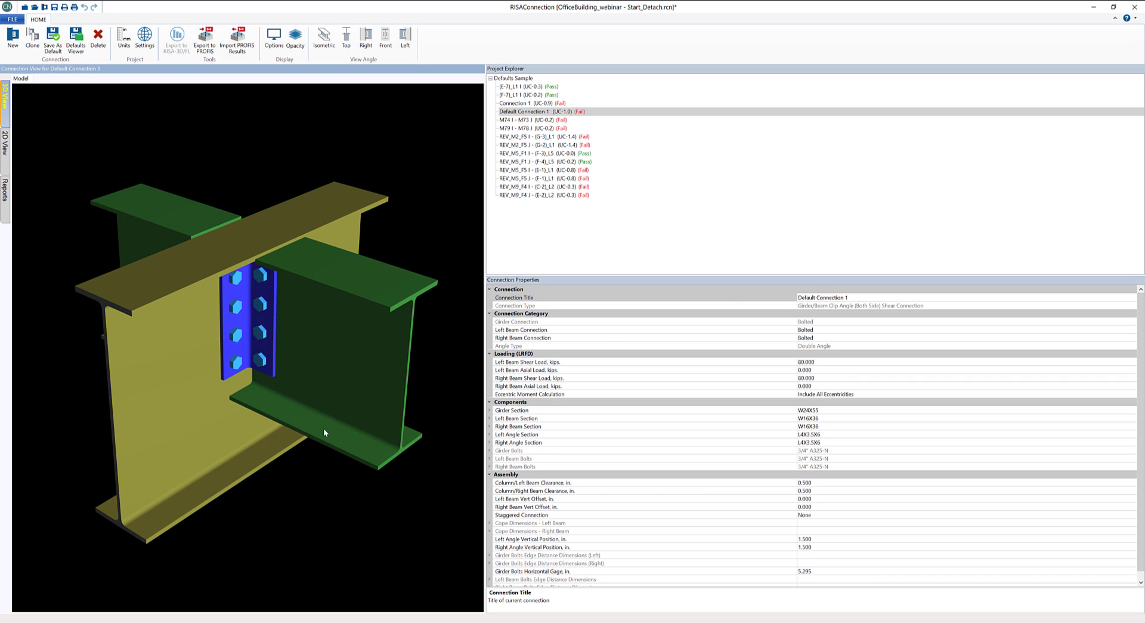
- Save the both-side clip angle connection as the default for its configuration and check its entry in the Defaults Viewer
drag(323, 428, 227, 429)
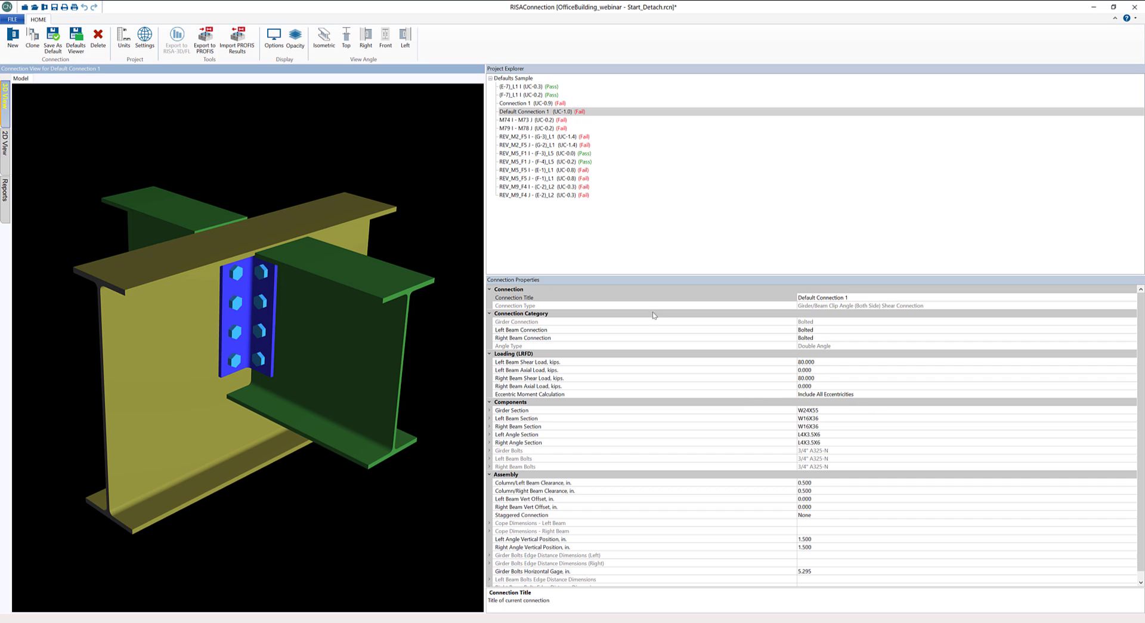
click(58, 52)
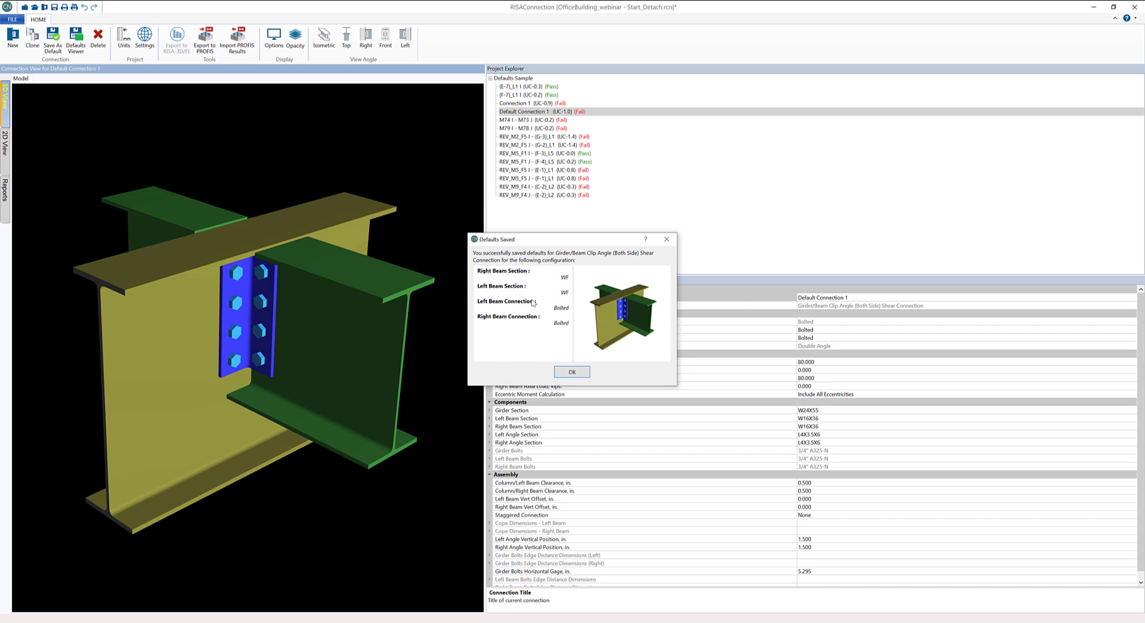
click(572, 372)
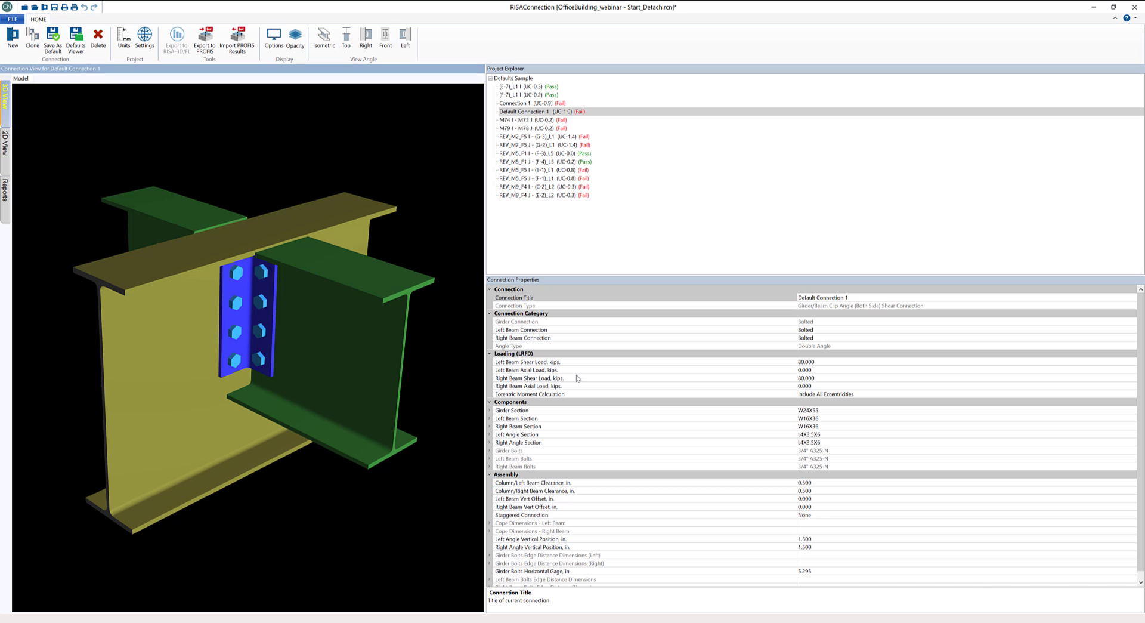
click(87, 52)
click(615, 189)
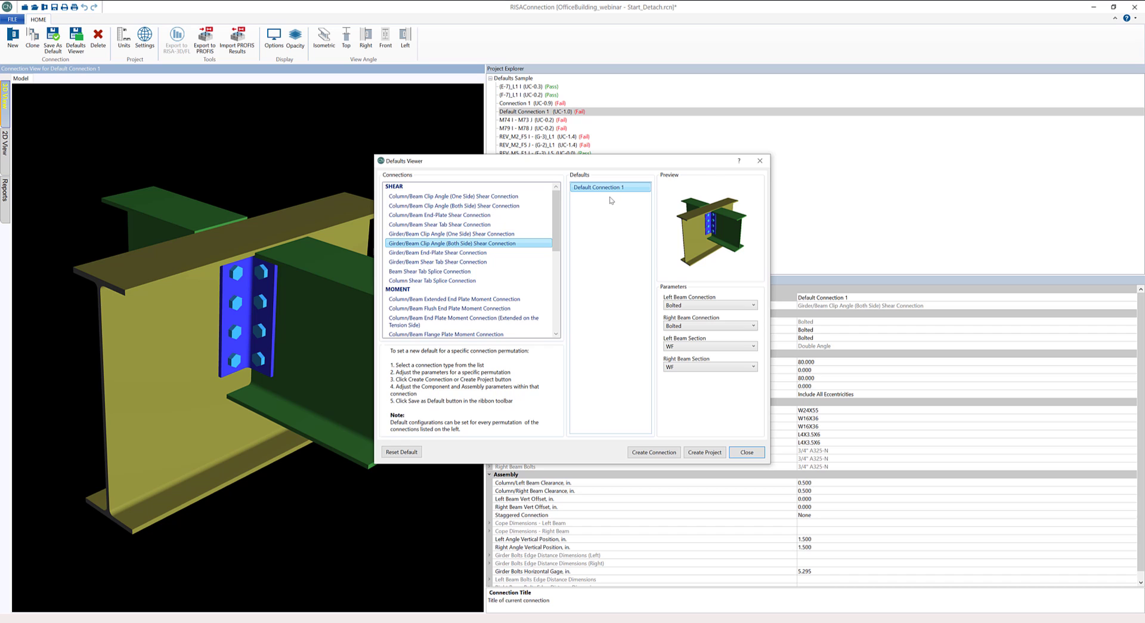
- Create a Beam Direct Weld Moment Splice Connection in the current project with the beam web connection set to Welded
scroll(470, 274, down, 3)
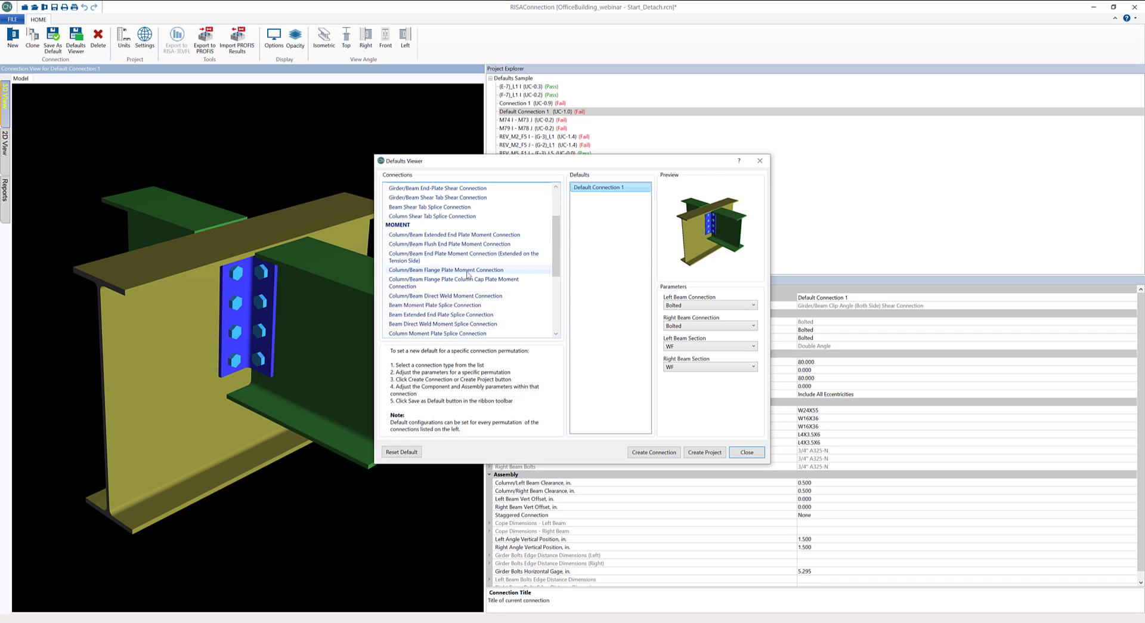
click(472, 303)
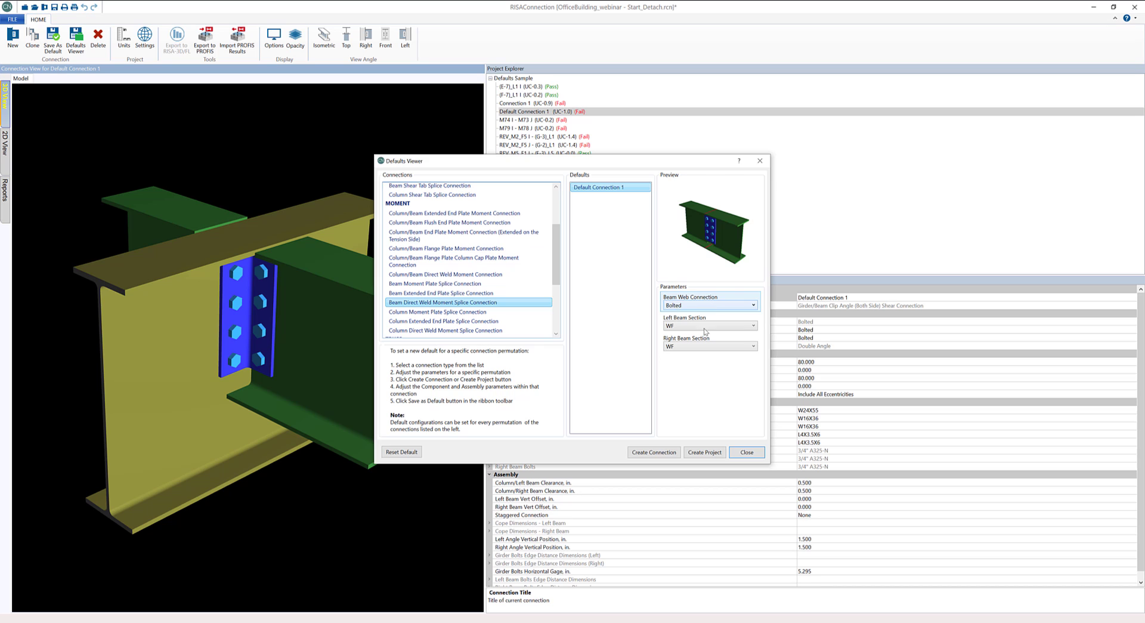
click(704, 306)
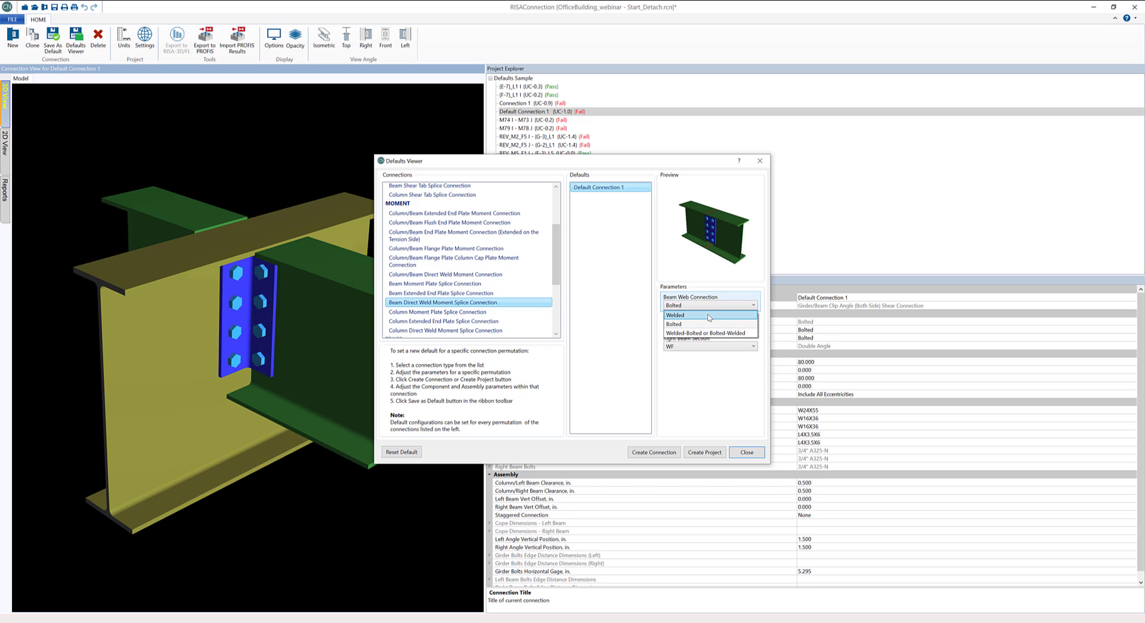
click(710, 317)
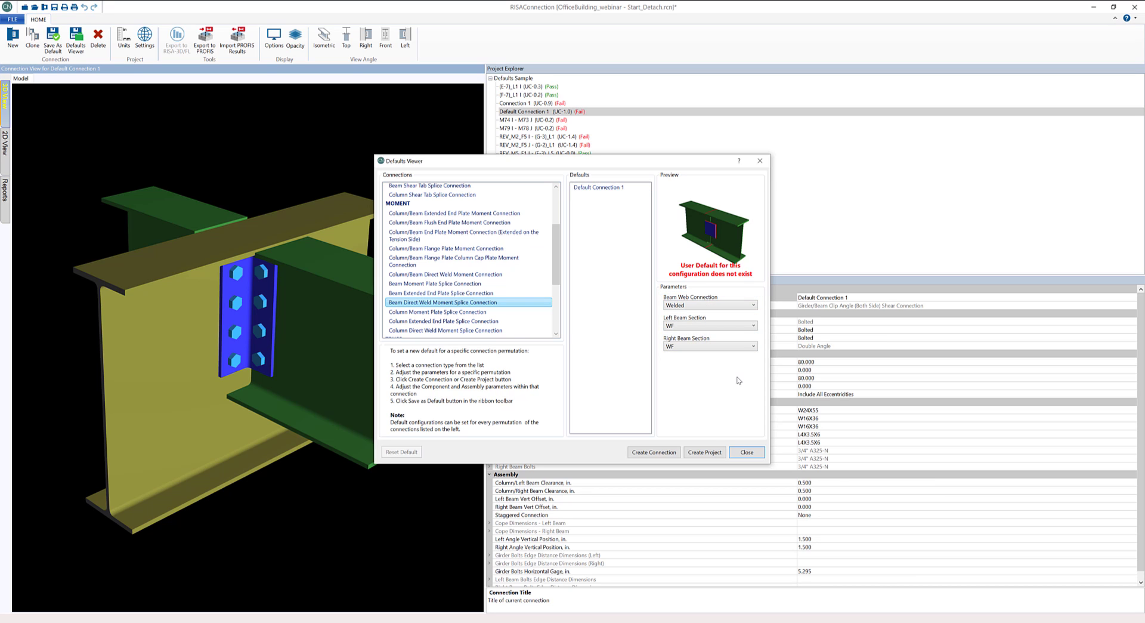
click(654, 453)
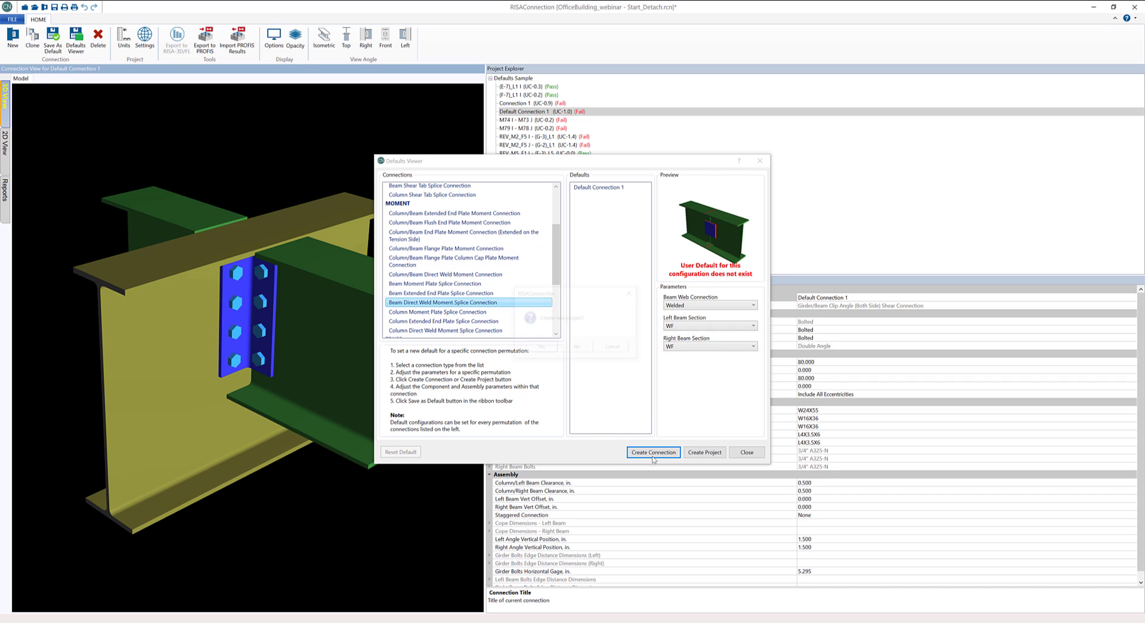
click(574, 348)
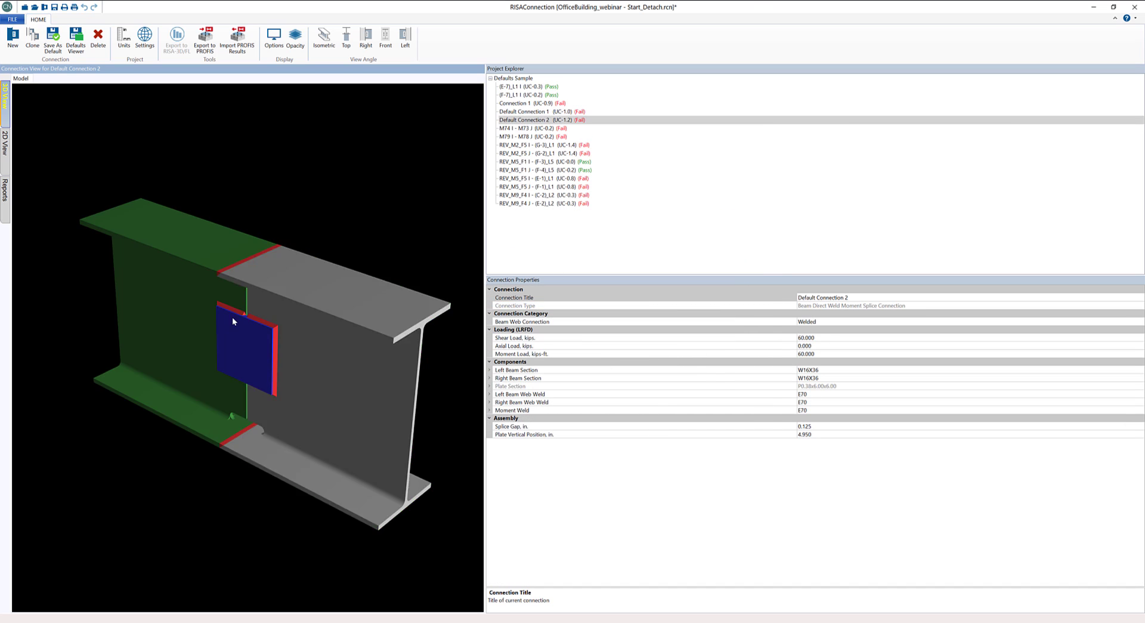
- Save the welded moment splice as the default for its configuration and compare the splice's saved defaults in the Defaults Viewer
click(53, 40)
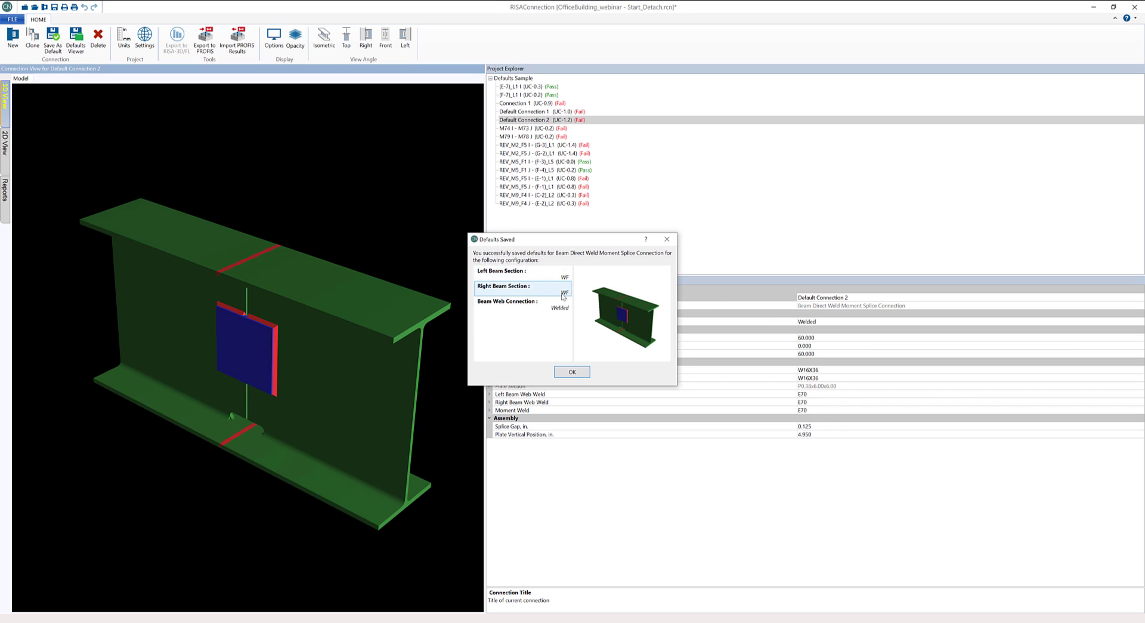
click(568, 371)
click(87, 48)
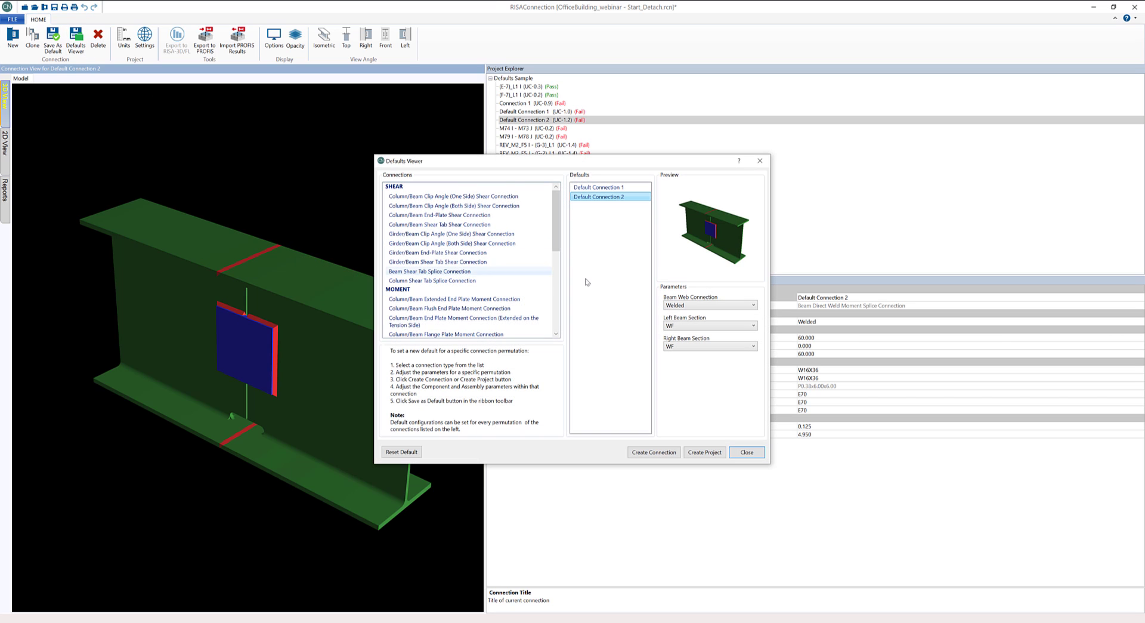
click(617, 188)
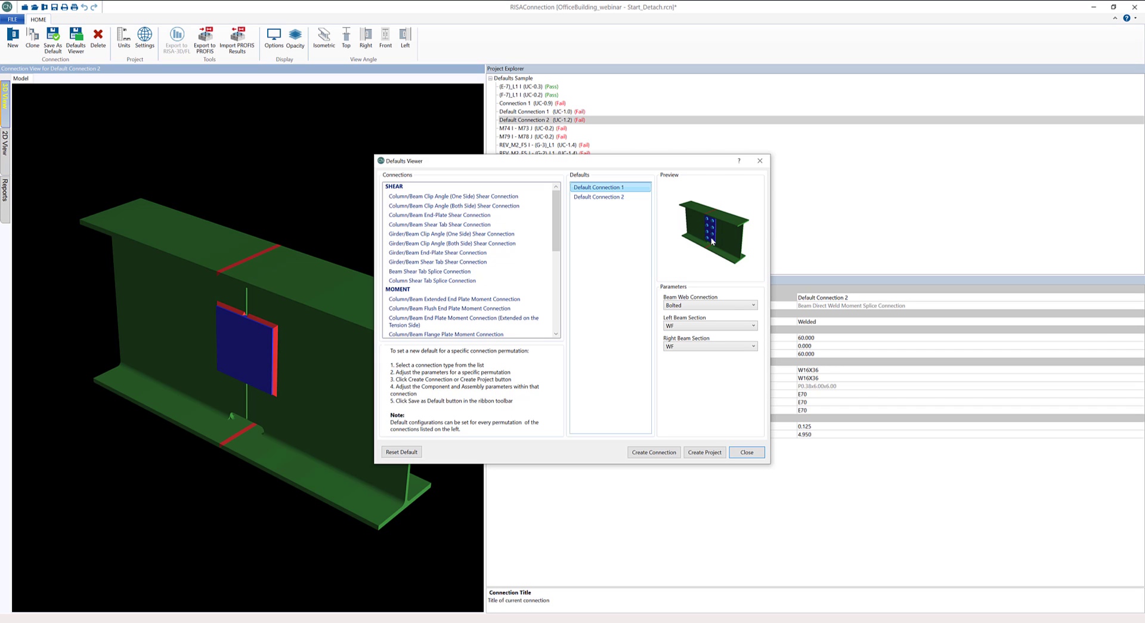
click(594, 196)
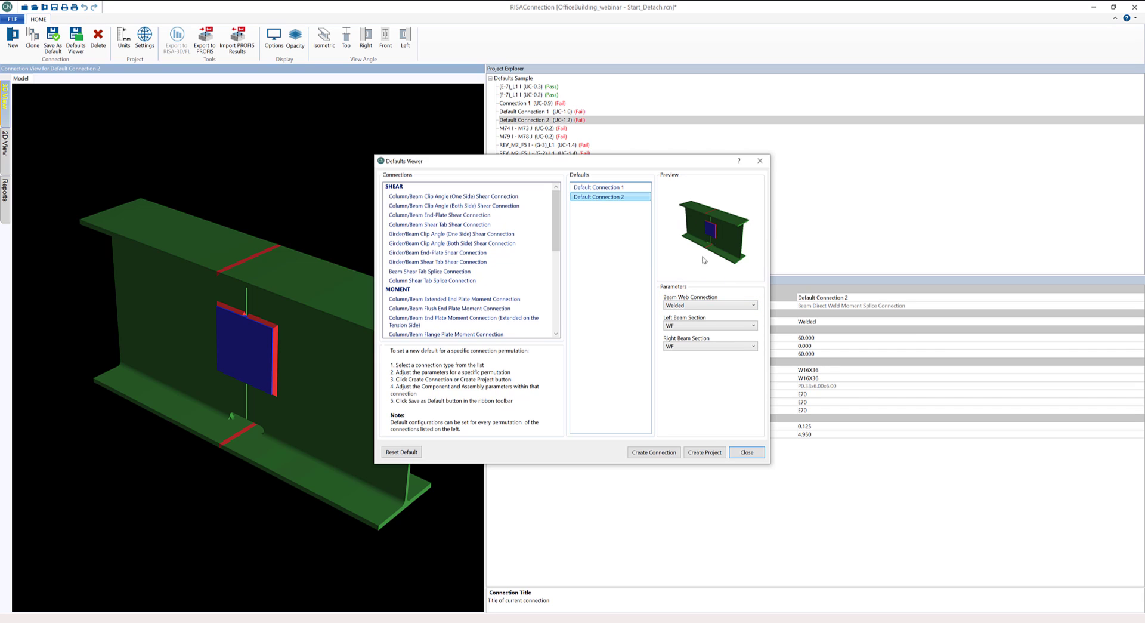